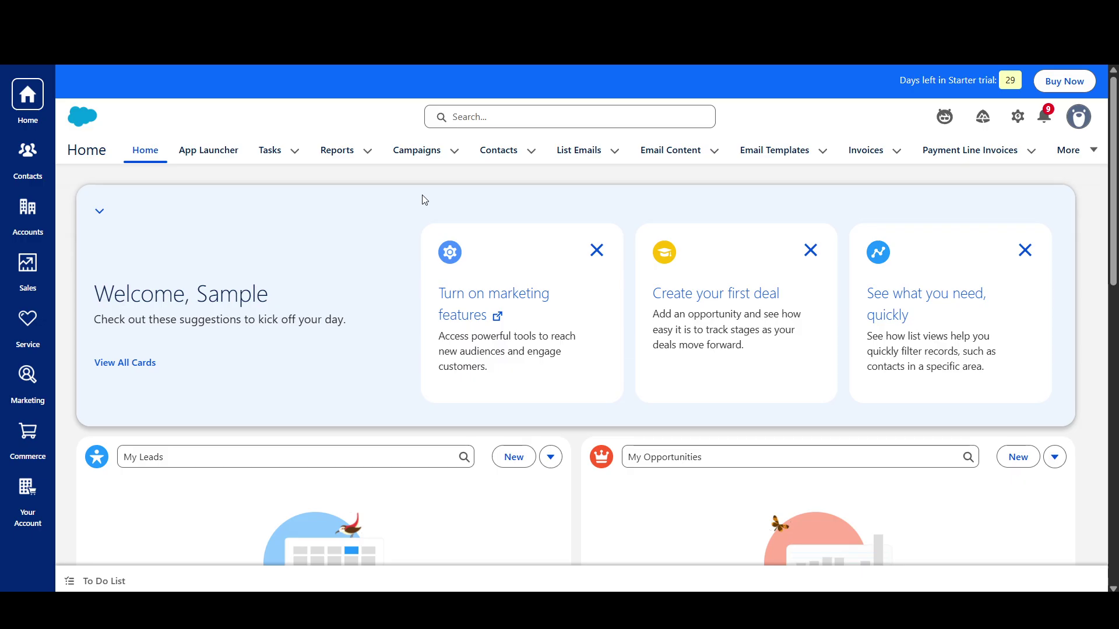
Step: Open the Test Account lead in the Sales area and start a new email to it
{"action": "left_click", "coordinate": [46, 274]}
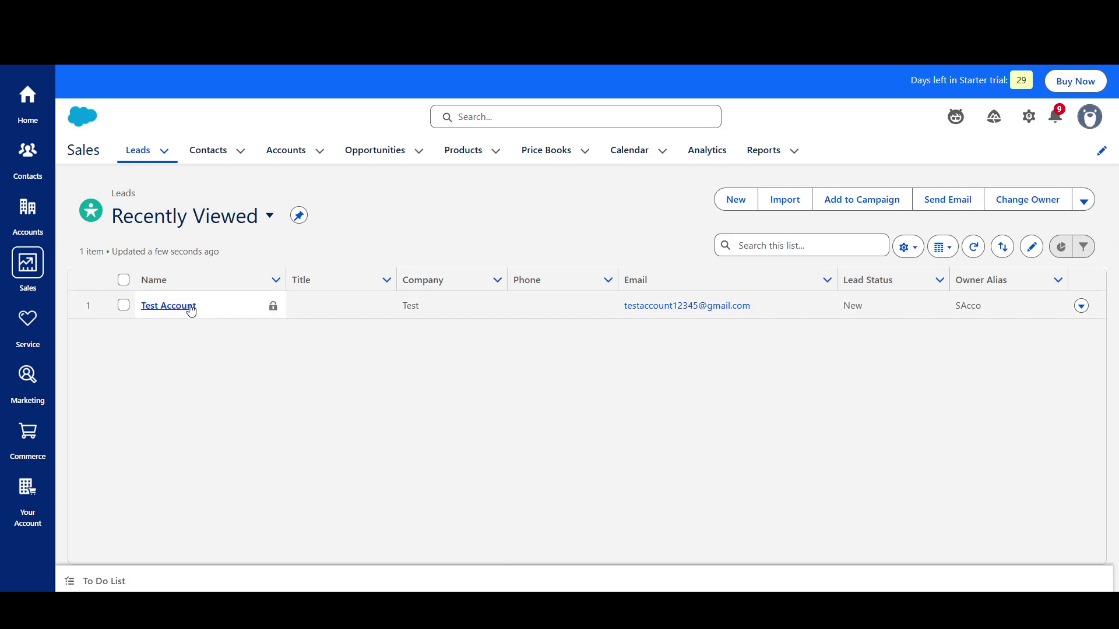
{"action": "left_click", "coordinate": [186, 313]}
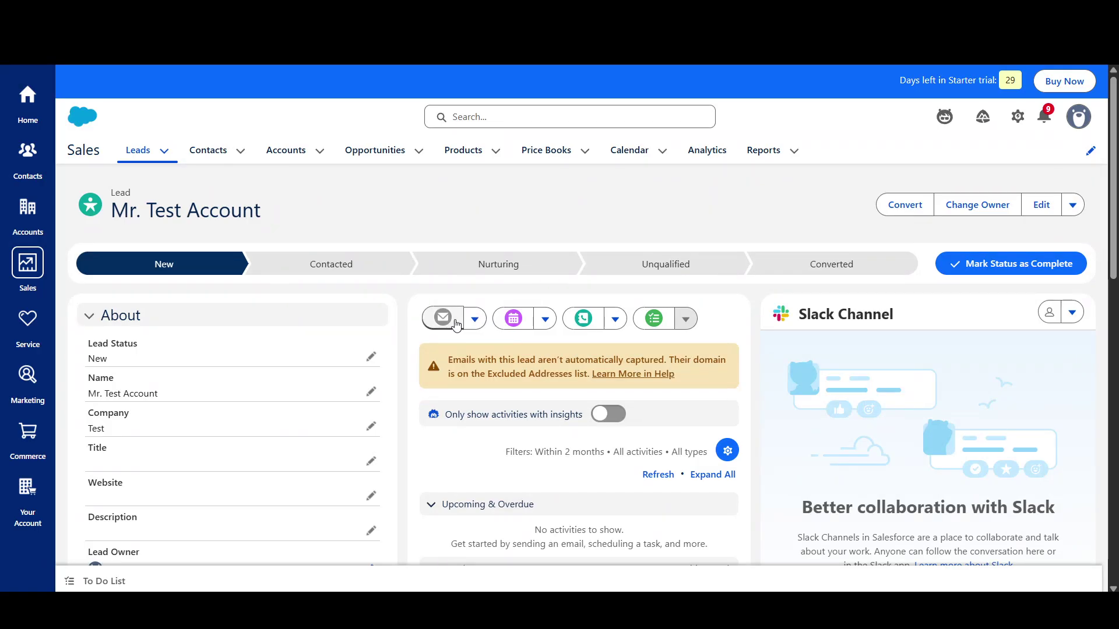
{"action": "left_click", "coordinate": [456, 324]}
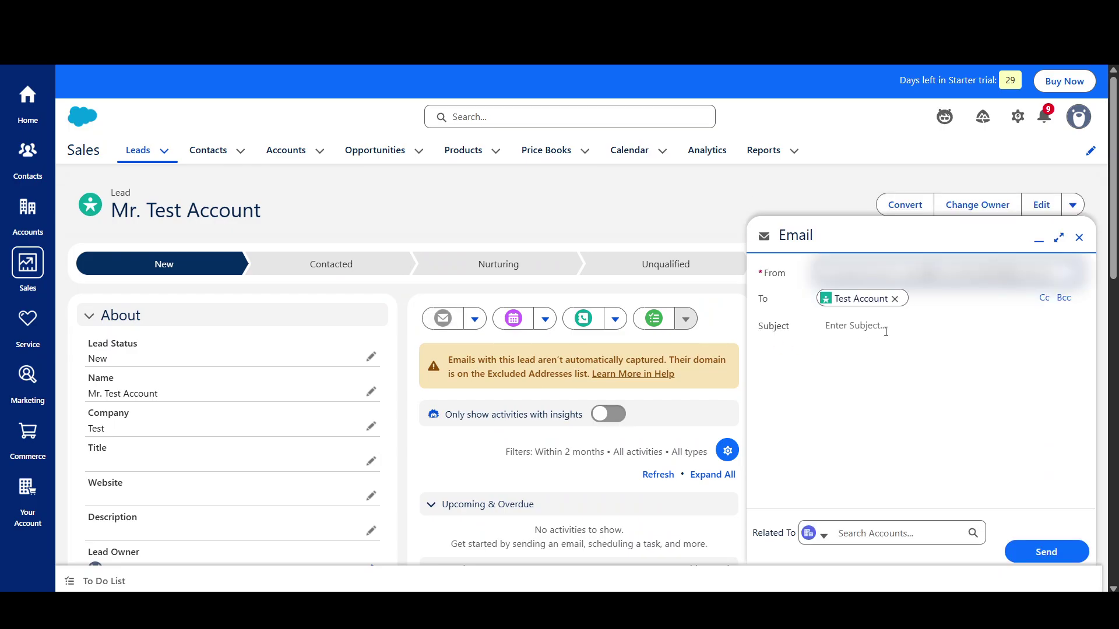
Step: Set the email's subject to "test" and enter "test" as the first line of the body
{"action": "left_click", "coordinate": [864, 332]}
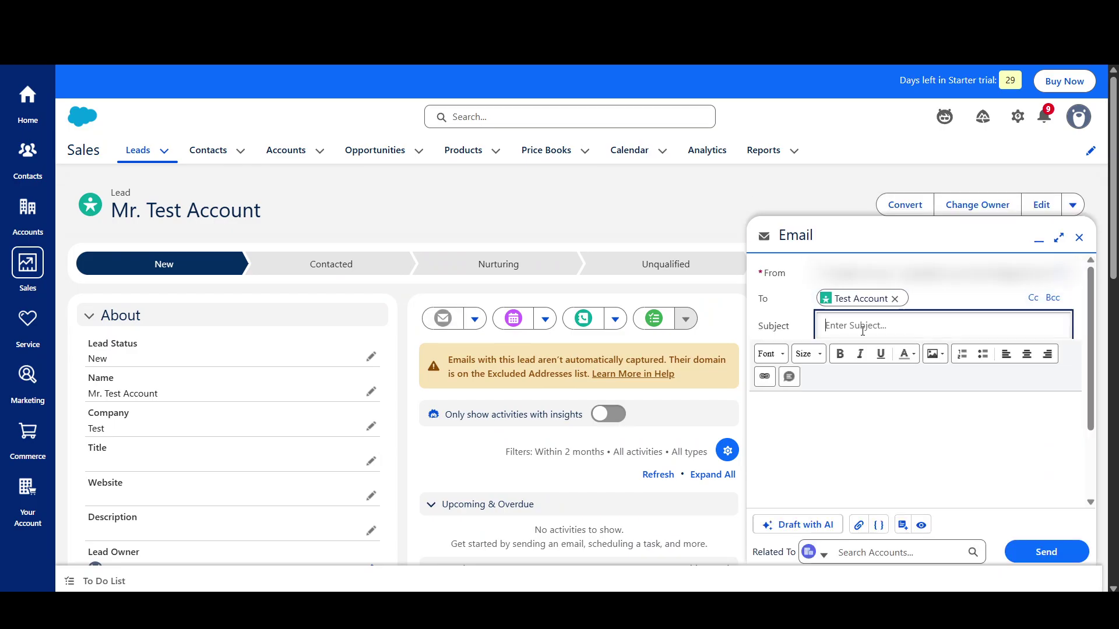
{"action": "type", "text": "test"}
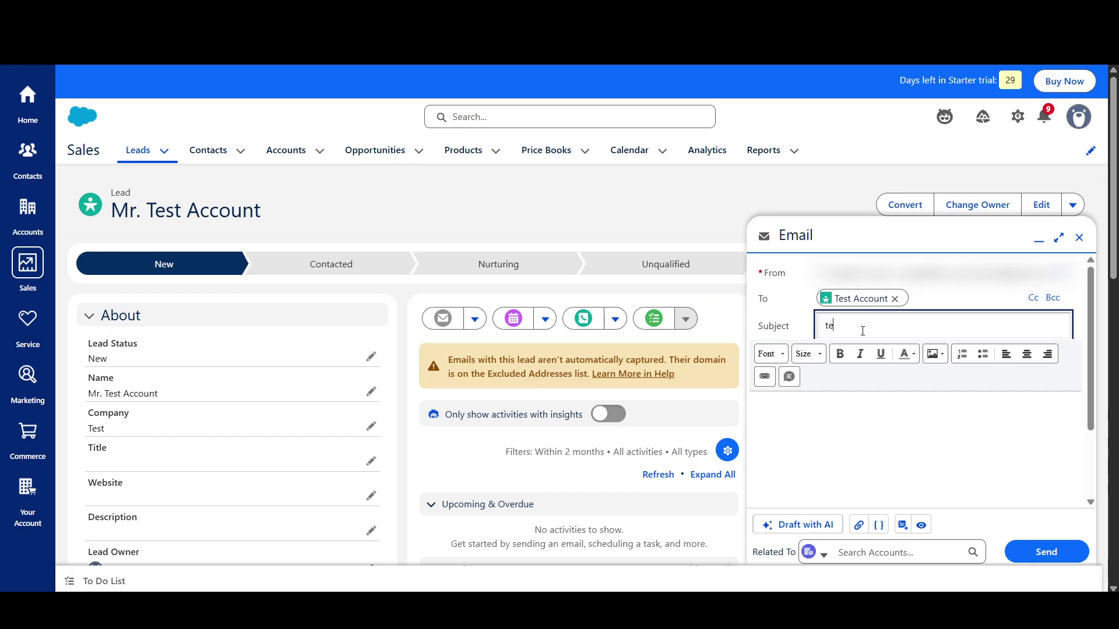
{"action": "left_click", "coordinate": [818, 408]}
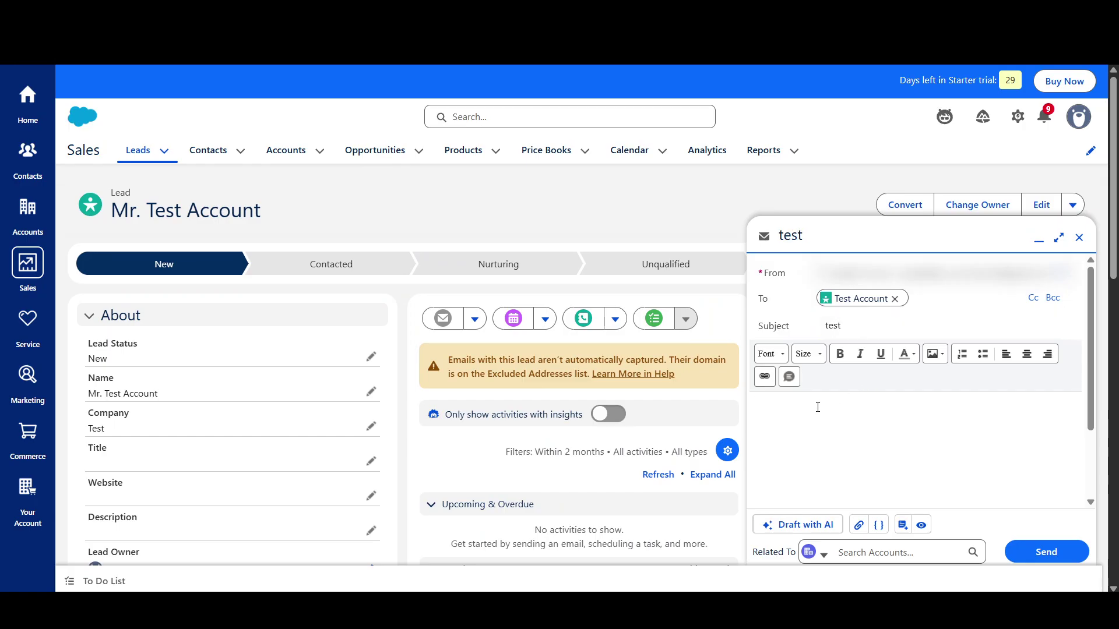
{"action": "type", "text": "test "}
{"action": "type", "text": "LINK"}
{"action": "double_click", "coordinate": [779, 431]}
{"action": "left_click", "coordinate": [762, 378]}
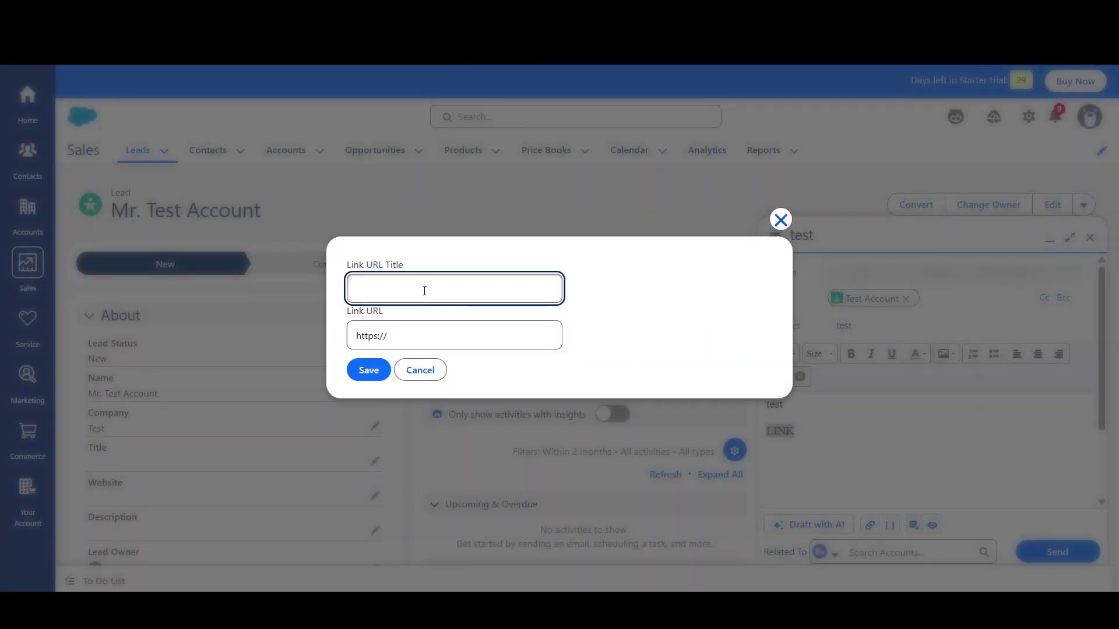
{"action": "type", "text": "Salesforce"}
{"action": "left_click", "coordinate": [445, 339]}
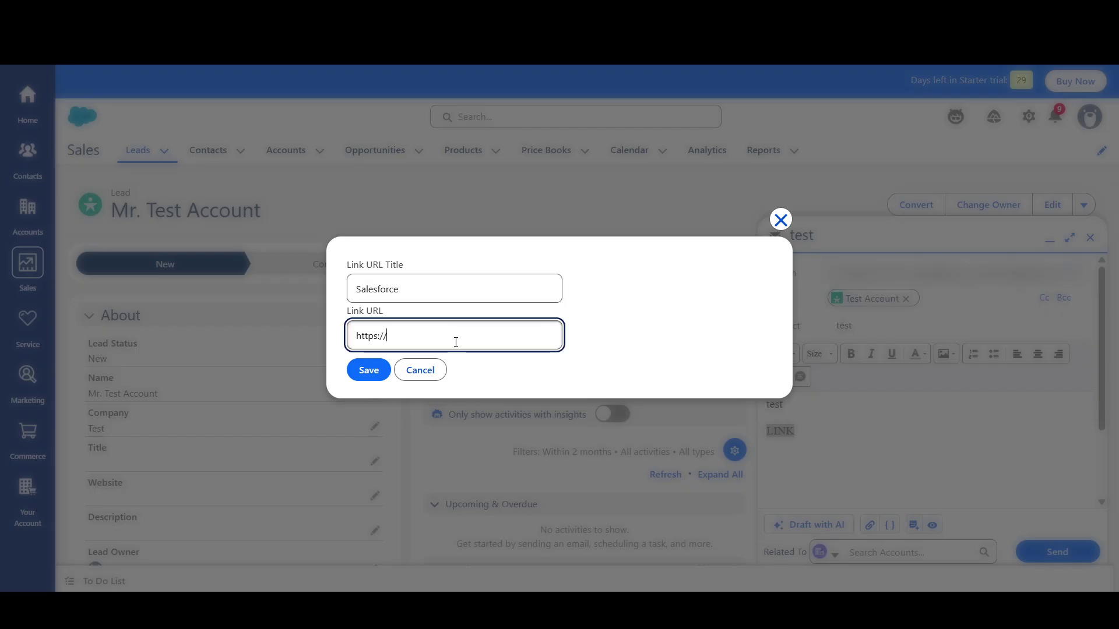
{"action": "type", "text": "www.salesfro"}
{"action": "key", "text": "BackSpace"}
{"action": "key", "text": "BackSpace"}
{"action": "type", "text": "orce.com"}
{"action": "left_click", "coordinate": [373, 369]}
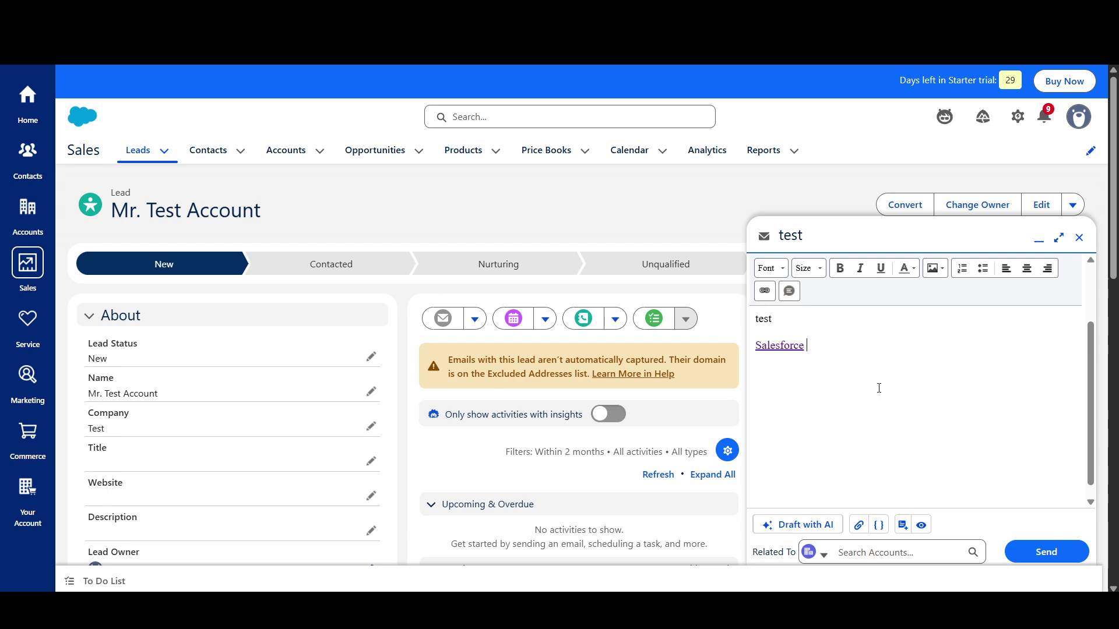
{"action": "key", "text": "Return"}
{"action": "type", "text": "LINK"}
{"action": "left_click_drag", "start_coordinate": [787, 373], "coordinate": [756, 372]}
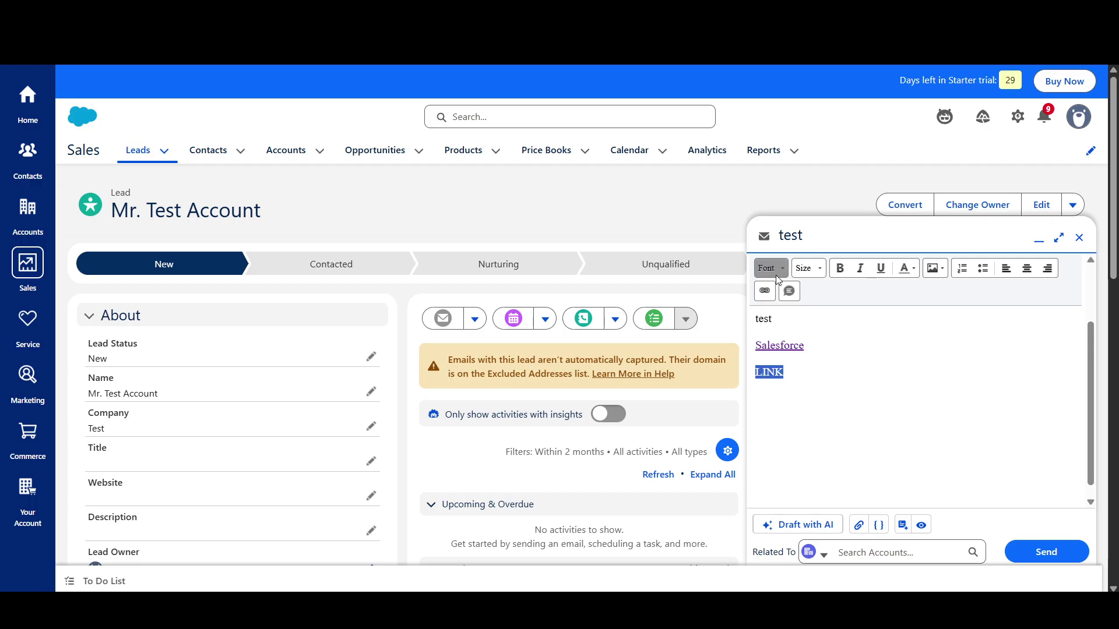
{"action": "left_click", "coordinate": [765, 291]}
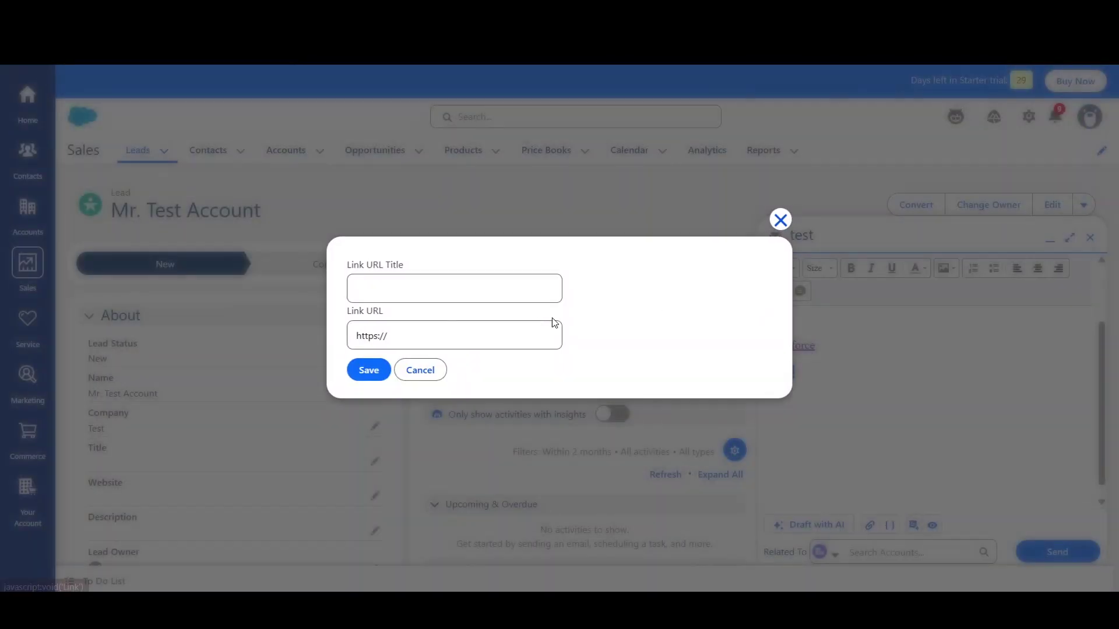
{"action": "left_click", "coordinate": [468, 335]}
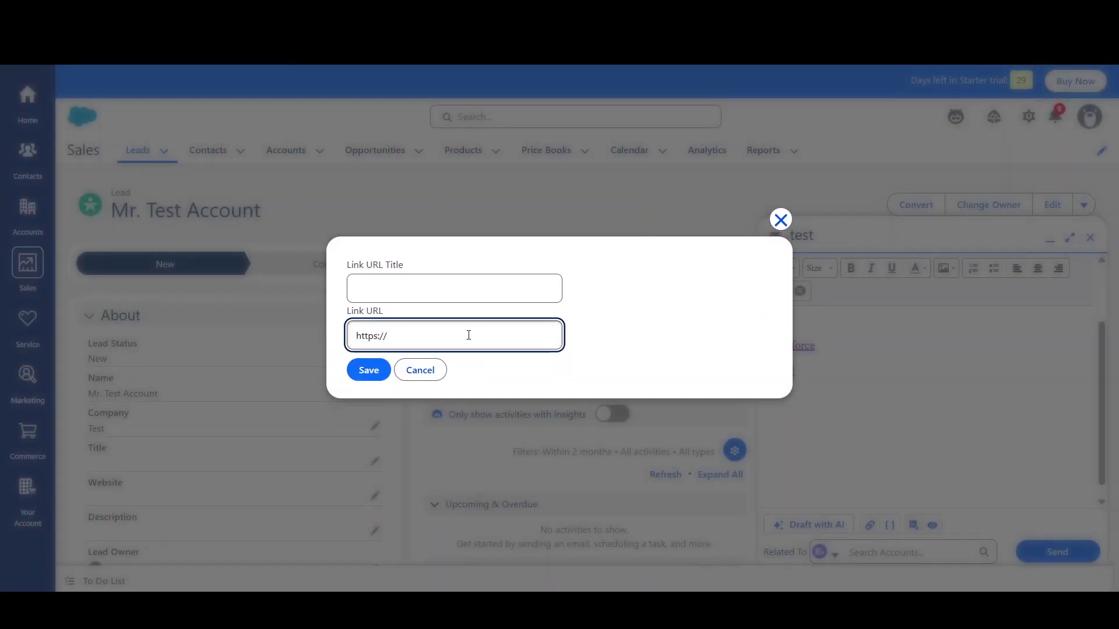
{"action": "type", "text": "www.salesforce.com"}
{"action": "left_click", "coordinate": [370, 369]}
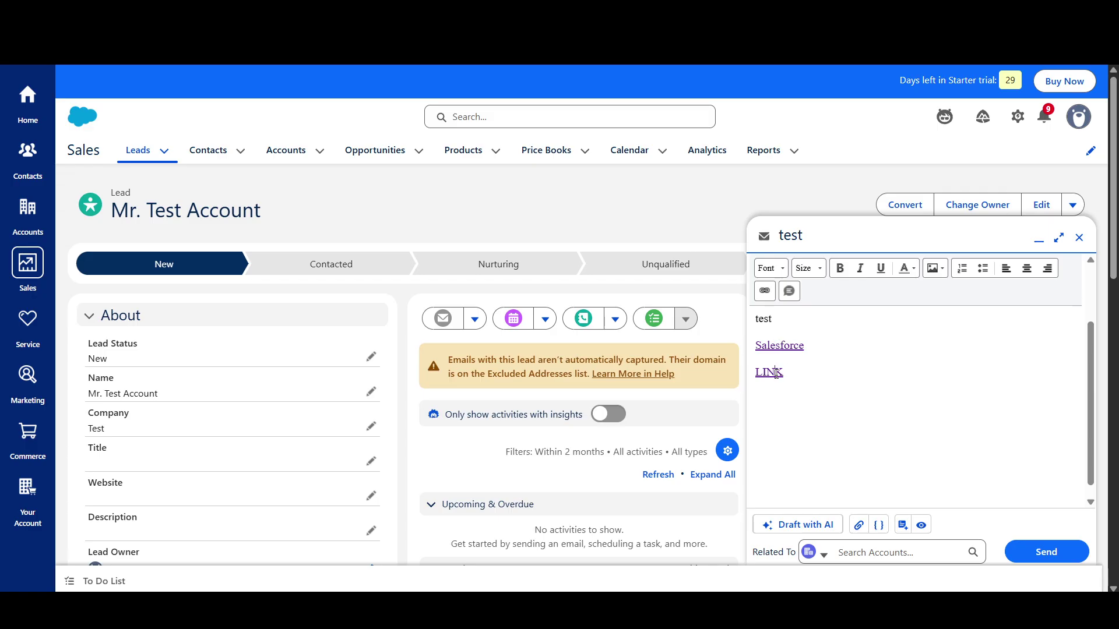
Step: Preview the email, test both the Salesforce and LINK hyperlinks, and close the preview
{"action": "left_click", "coordinate": [922, 526]}
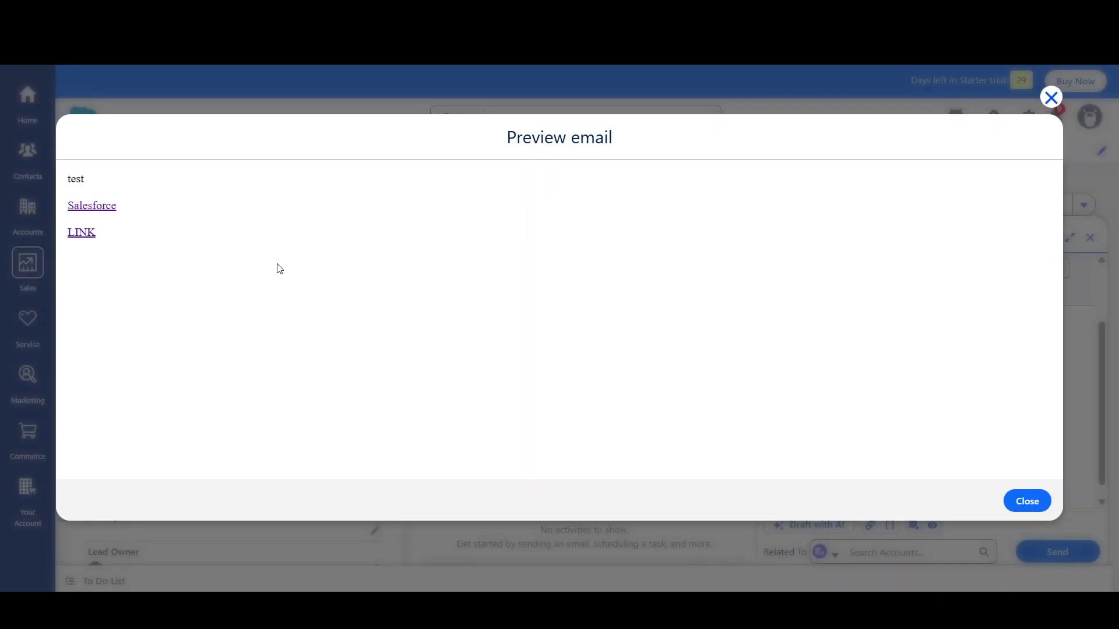
{"action": "left_click", "coordinate": [92, 206]}
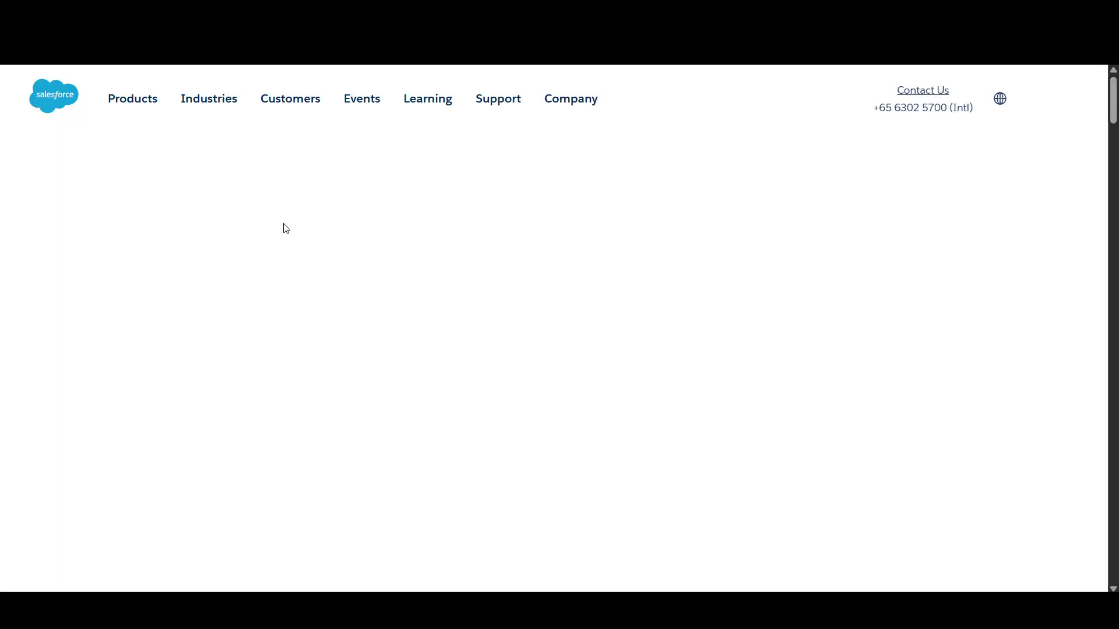
{"action": "key", "text": "ctrl+w"}
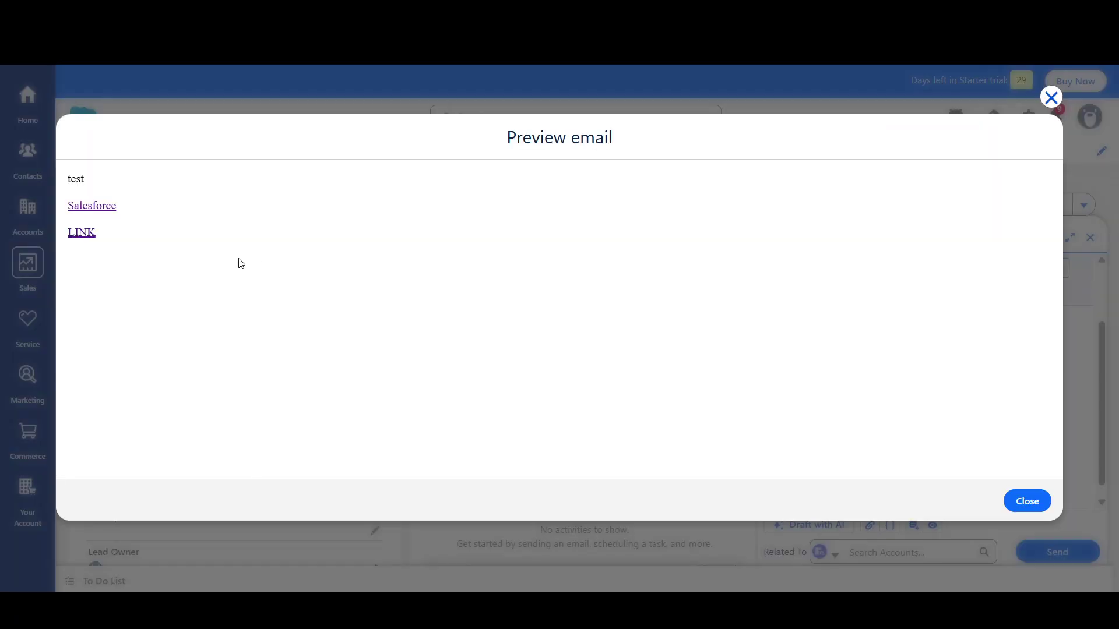
{"action": "left_click", "coordinate": [85, 233]}
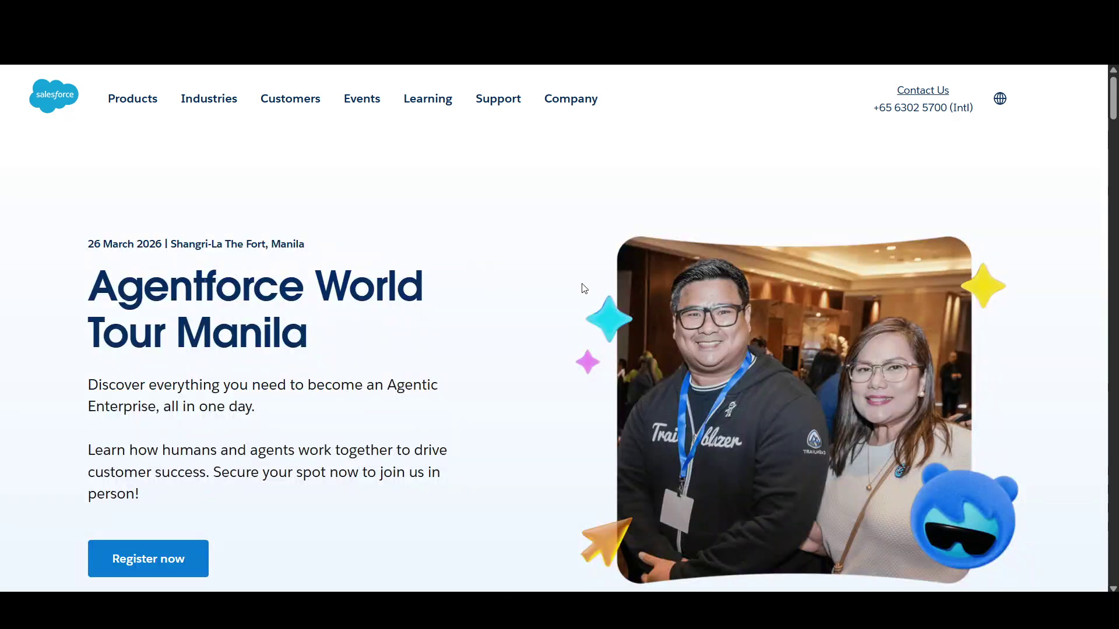
{"action": "key", "text": "ctrl+w"}
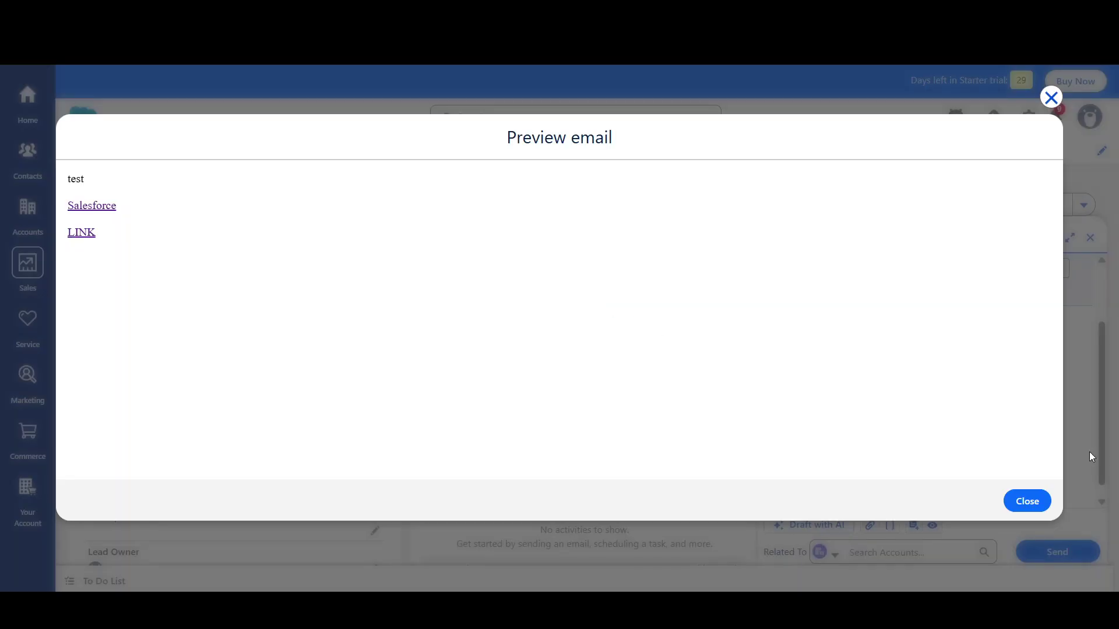
{"action": "left_click", "coordinate": [1028, 501]}
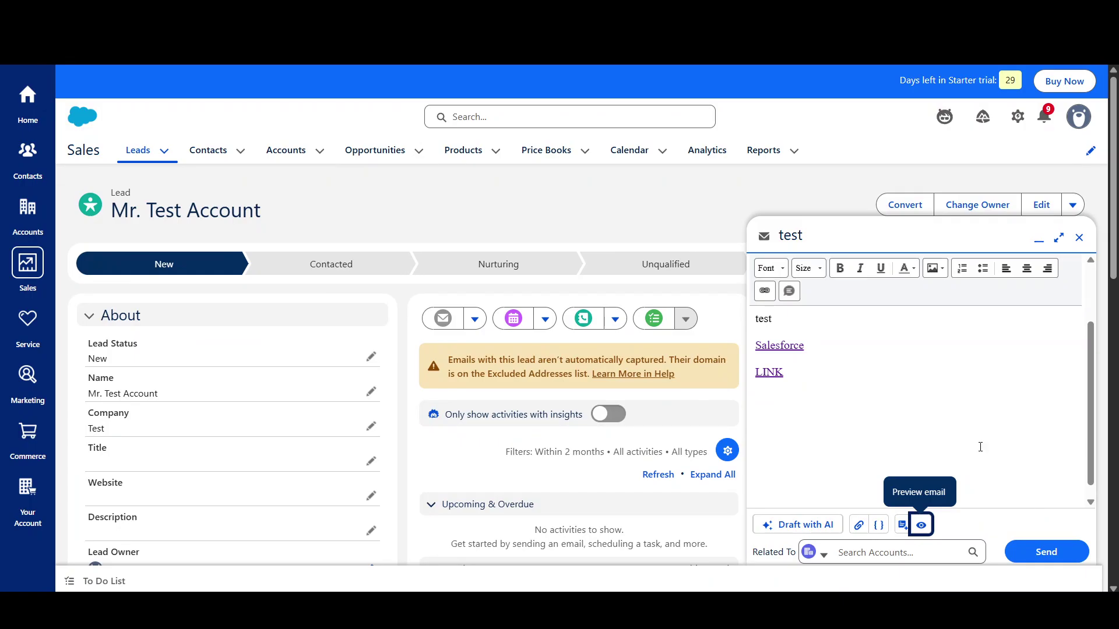
Step: Send the finished email with both hyperlinks to the lead
{"action": "scroll", "coordinate": [858, 372], "scroll_direction": "up", "scroll_amount": 3}
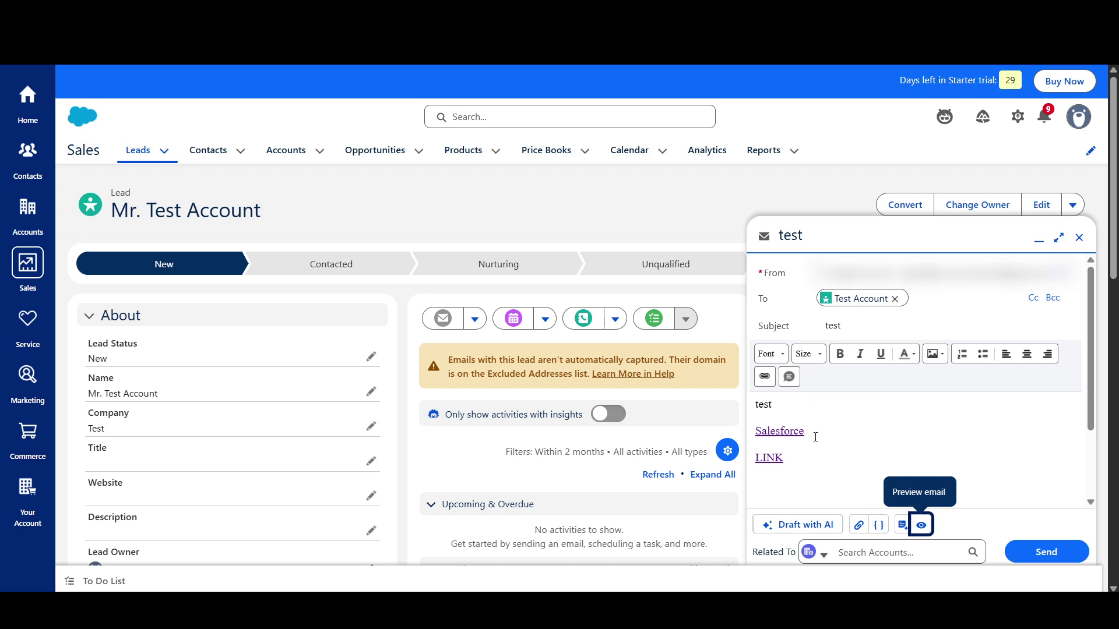
{"action": "left_click", "coordinate": [1042, 559]}
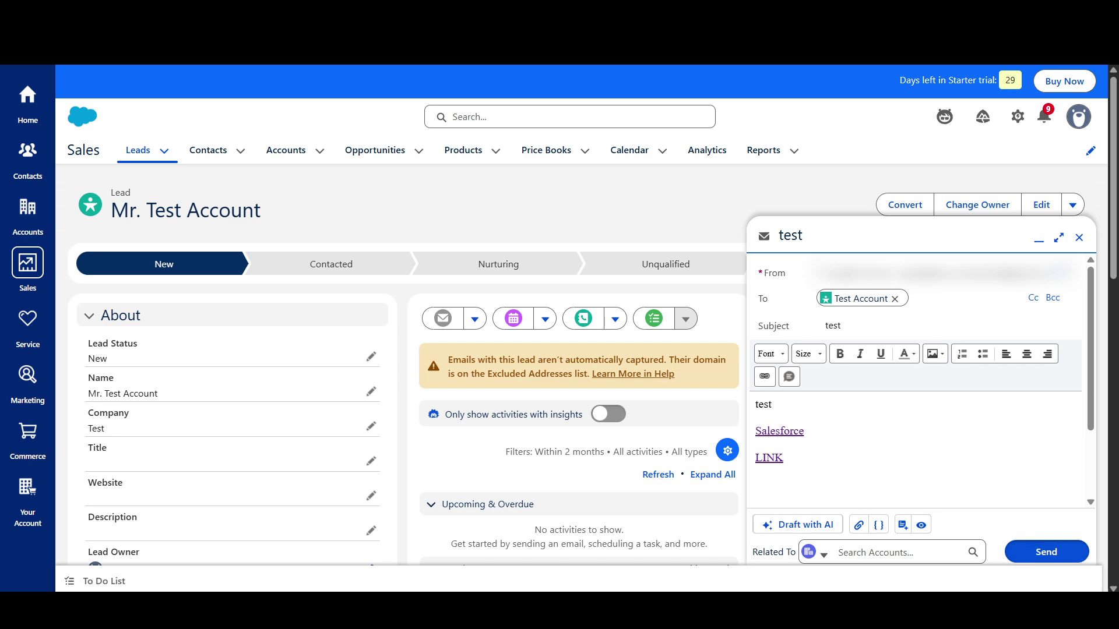